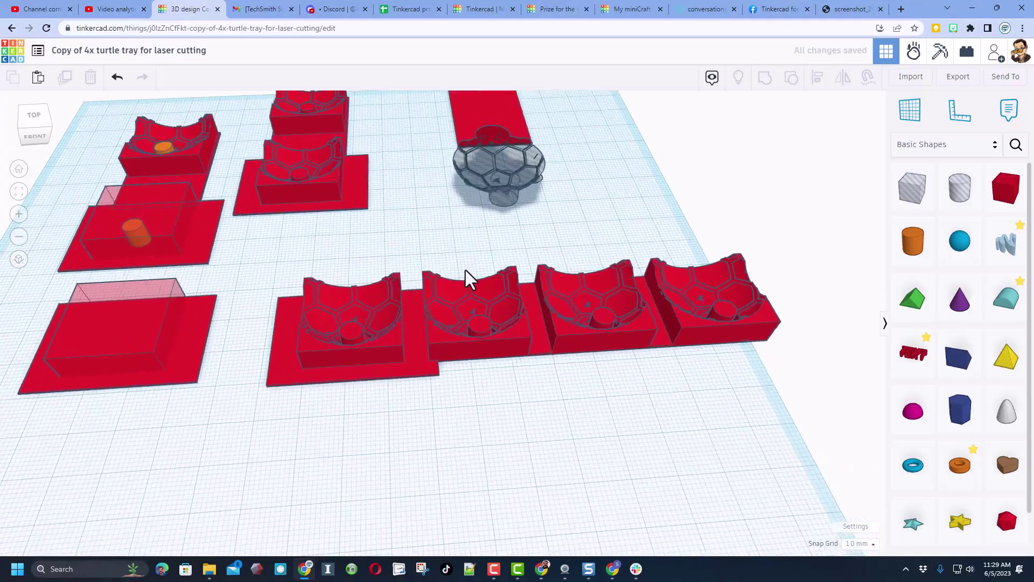
left_click(464, 176)
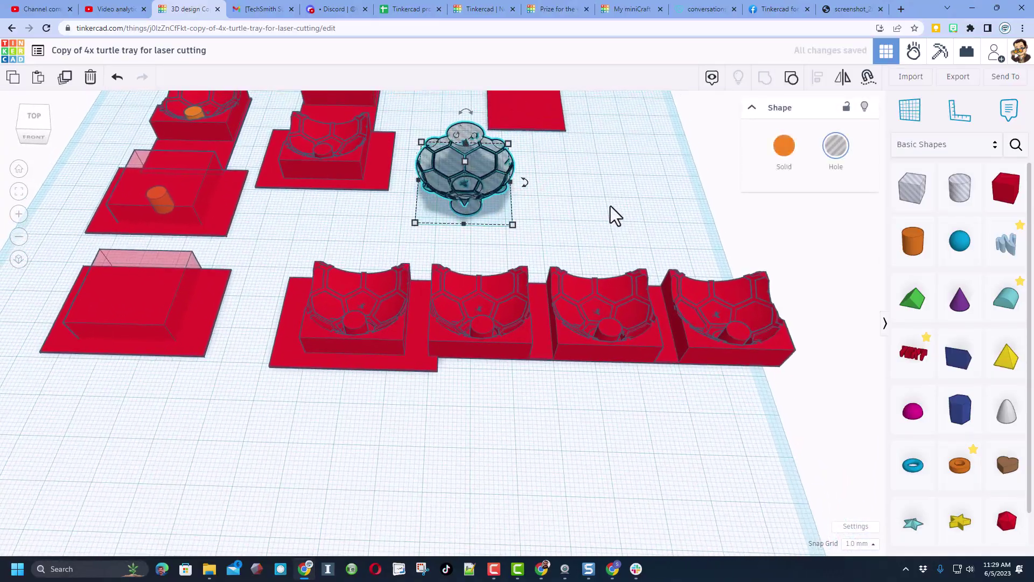
left_click(600, 229)
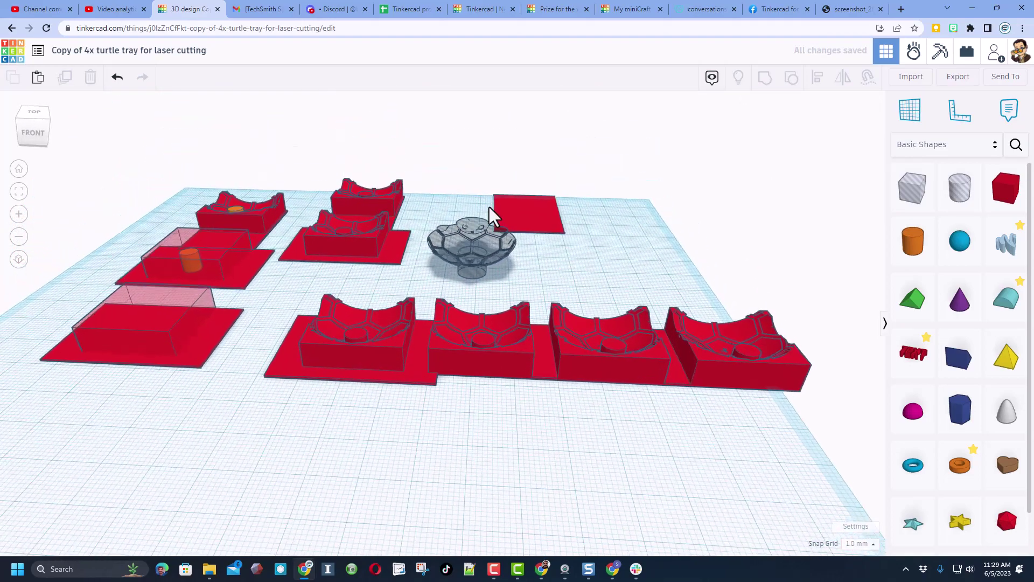
scroll(339, 319, "up", 3)
left_click_drag(335, 384, 325, 335)
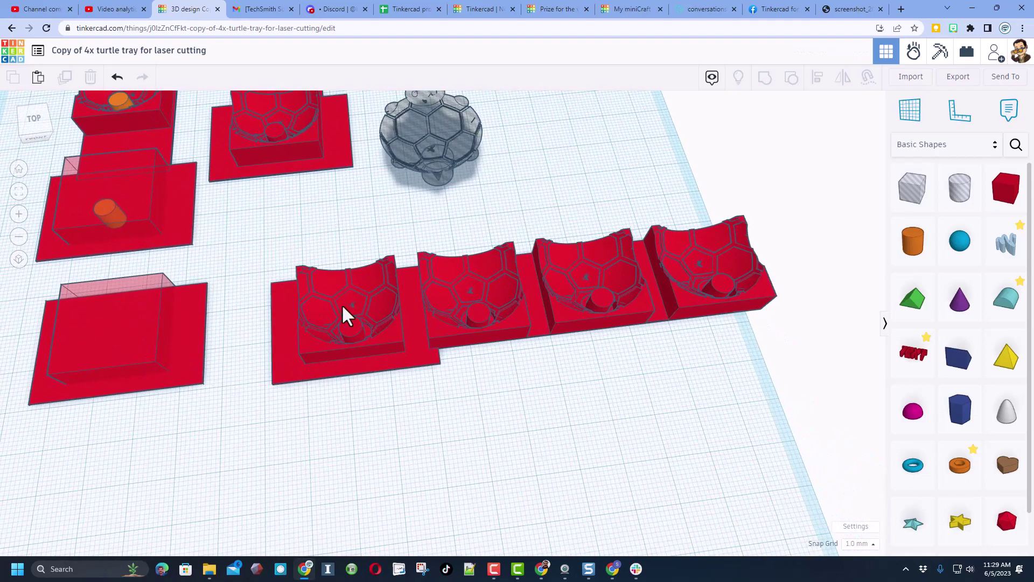
scroll(354, 336, "down", 3)
left_click_drag(450, 328, 396, 323)
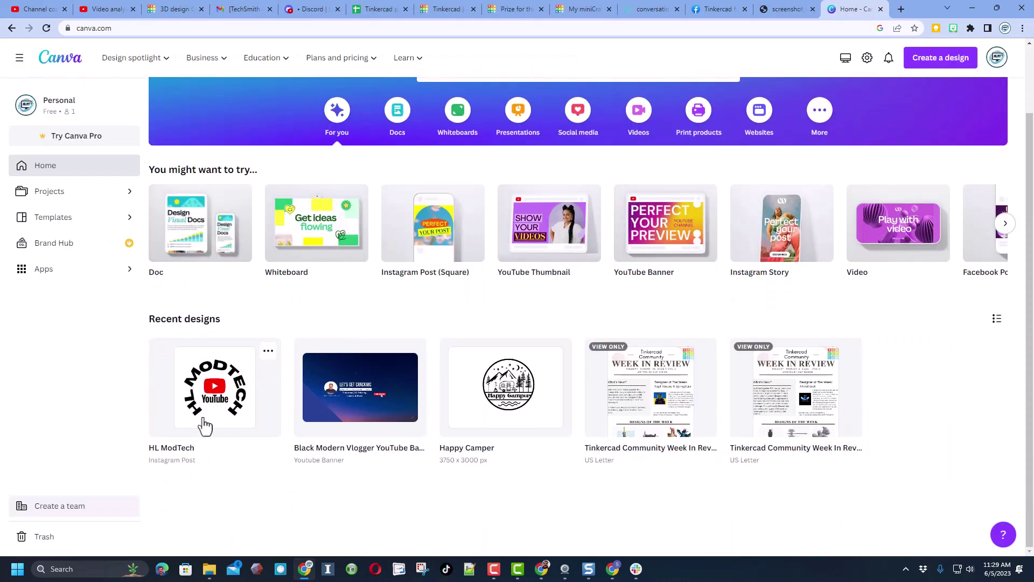
Open the HL ModTech design, move the curved lettering right, and add an 'HL MODTECH' text box.
scroll(108, 404, "up", 2)
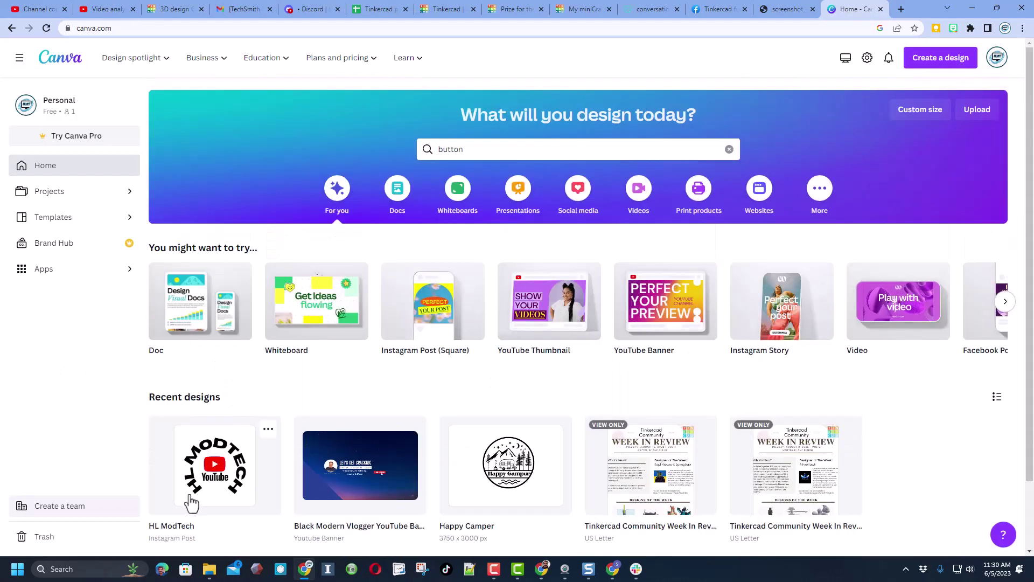
left_click(208, 479)
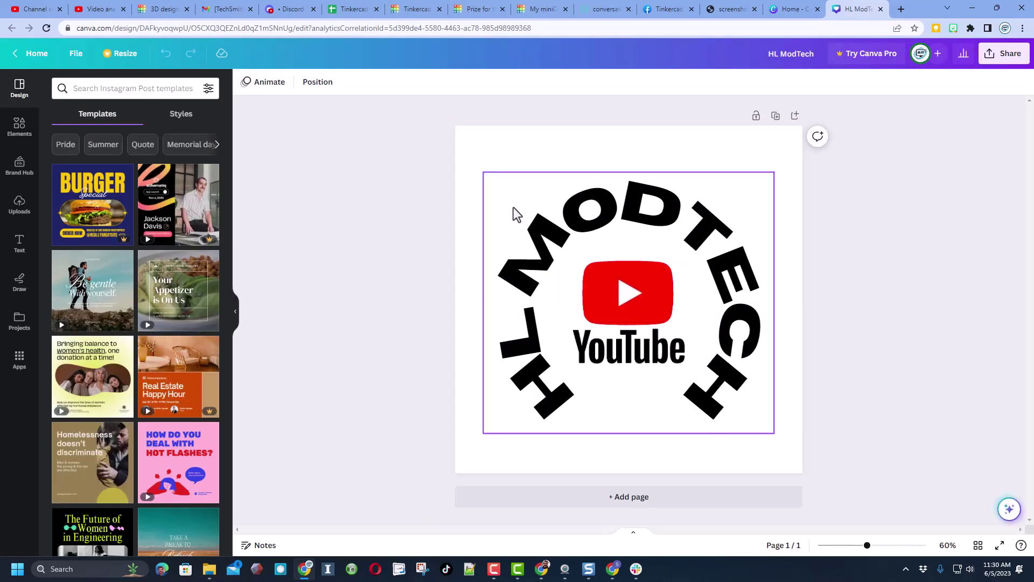
key("t")
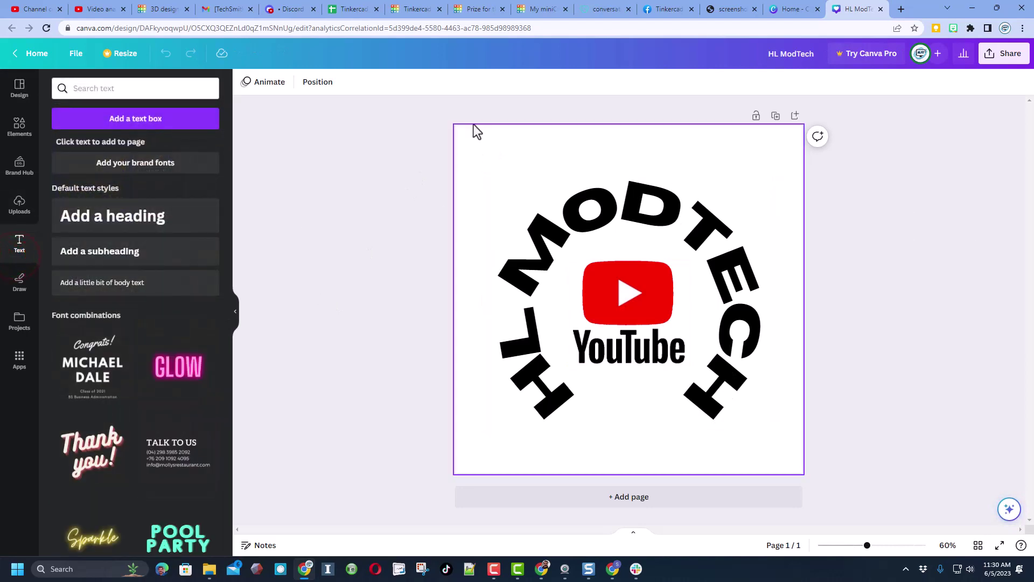
left_click(541, 161)
left_click_drag(568, 210, 760, 218)
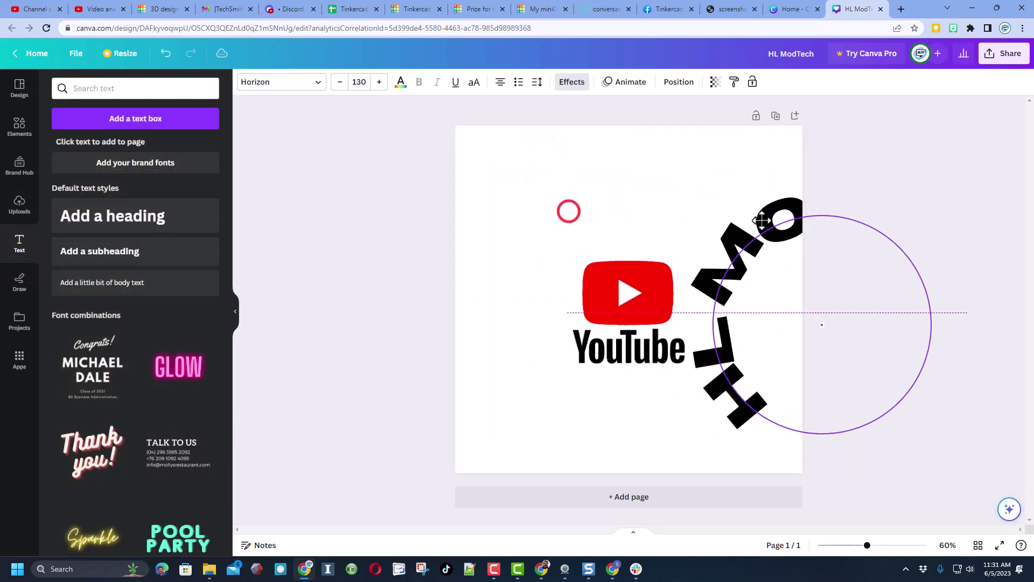
left_click(117, 120)
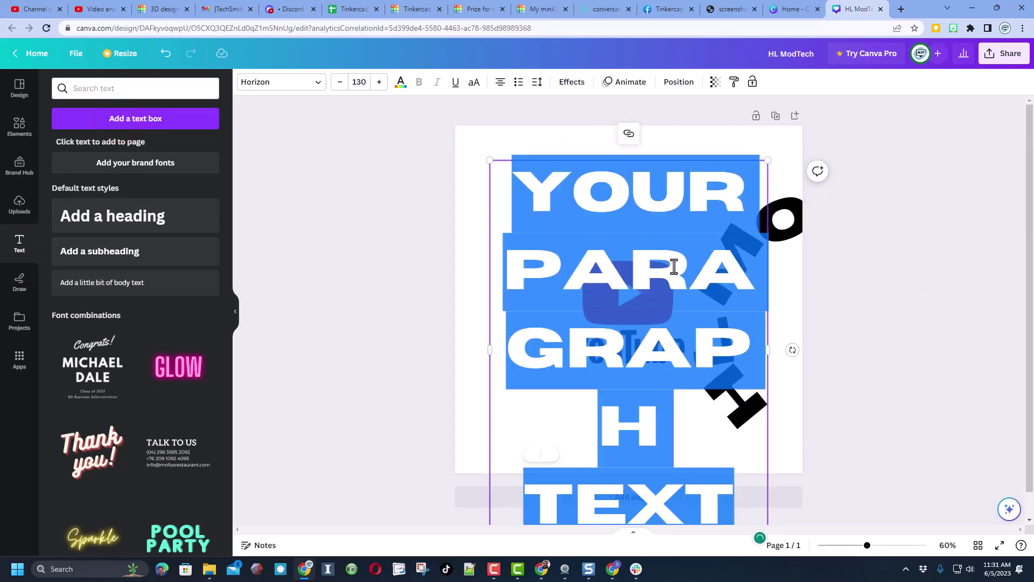
type("HL")
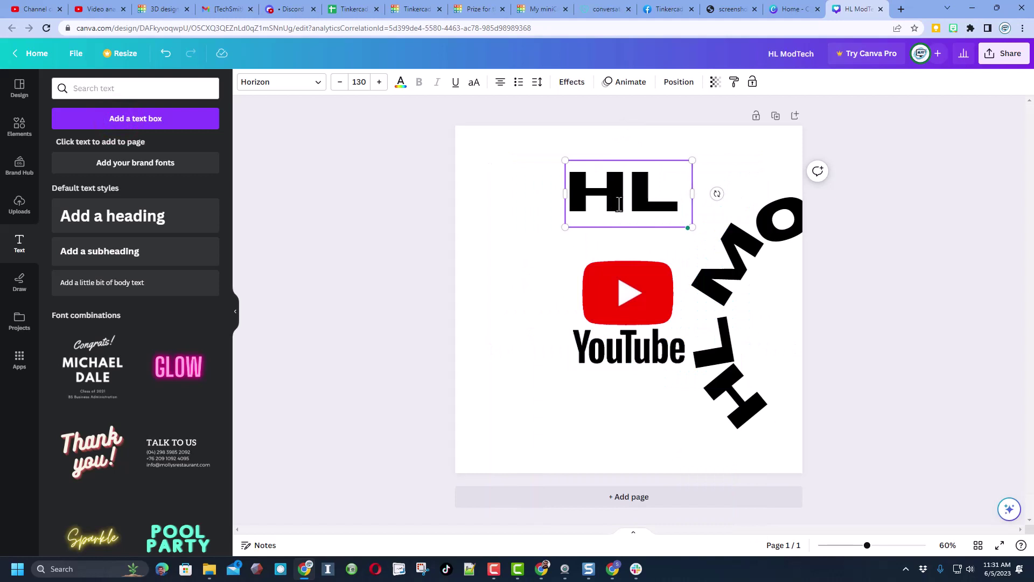
type(" MODTECH")
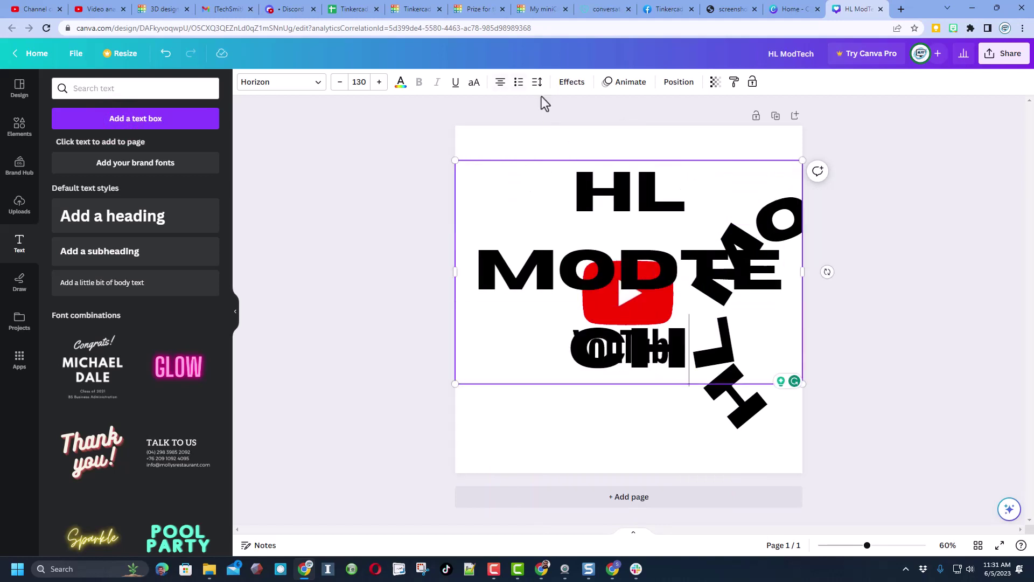
Curve the new HL MODTECH text, shrink and reposition it, and tighten the curve to 85.
left_click(566, 84)
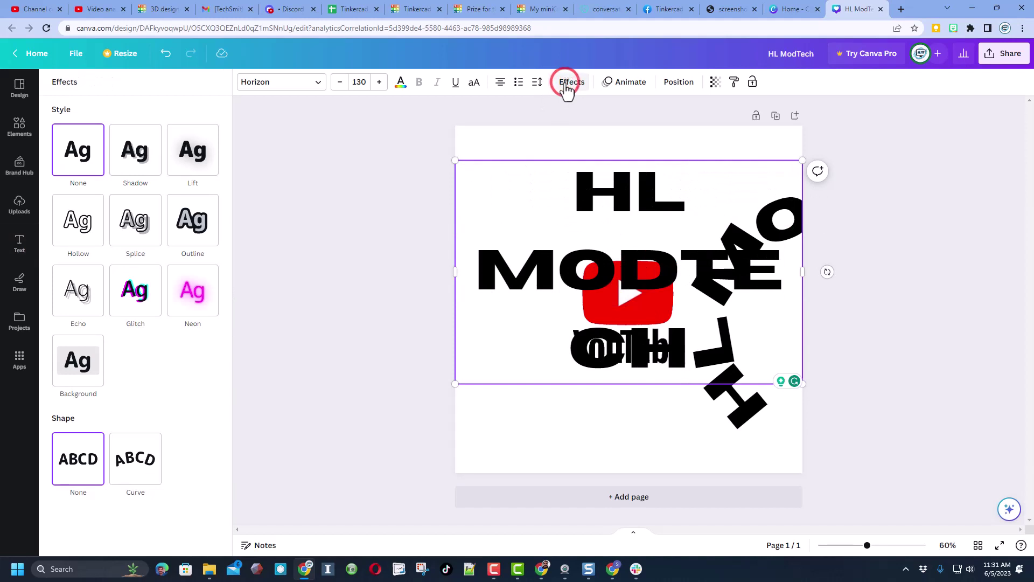
left_click(148, 470)
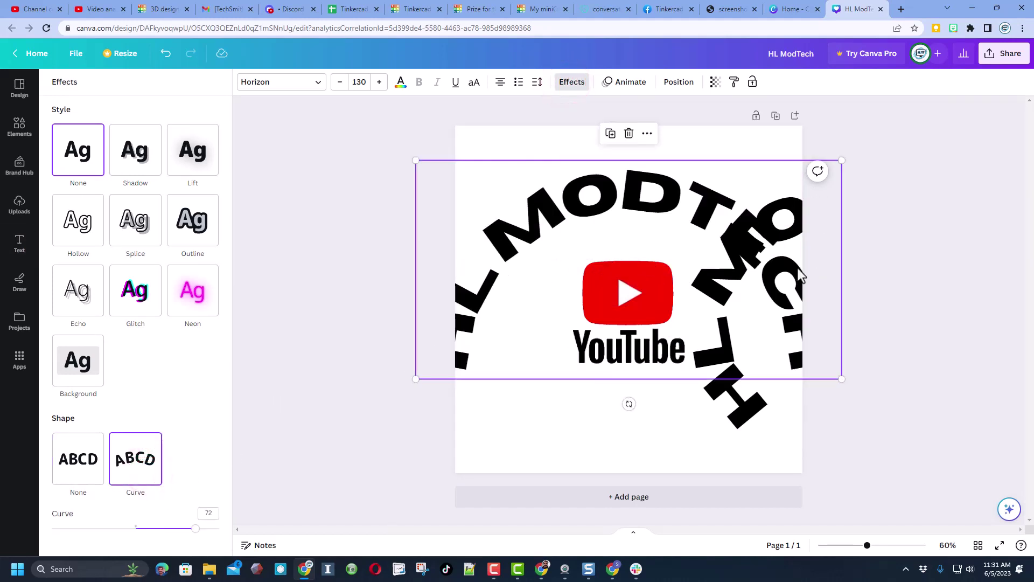
left_click_drag(841, 378, 842, 376)
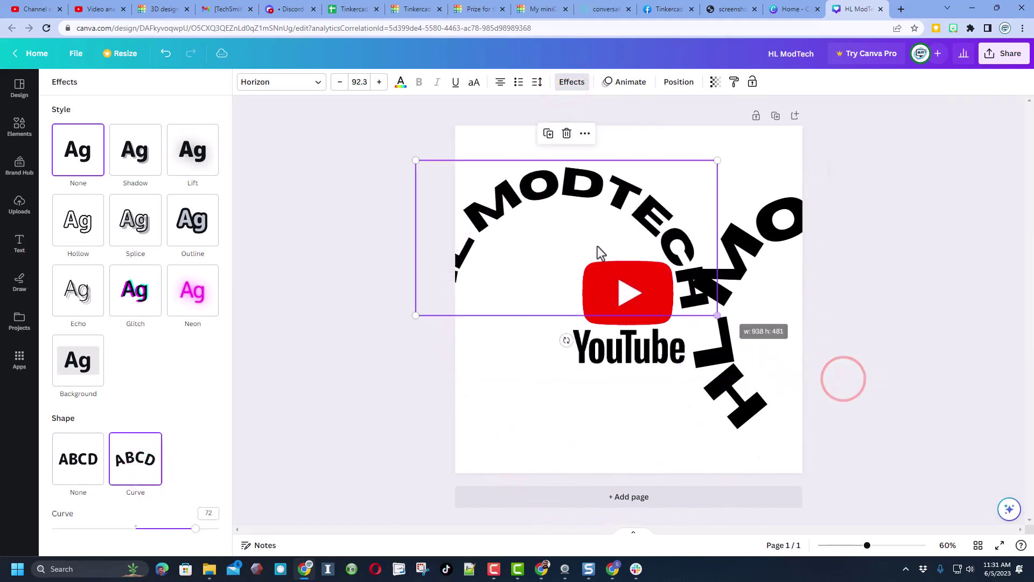
left_click_drag(519, 192, 584, 179)
left_click_drag(196, 529, 207, 530)
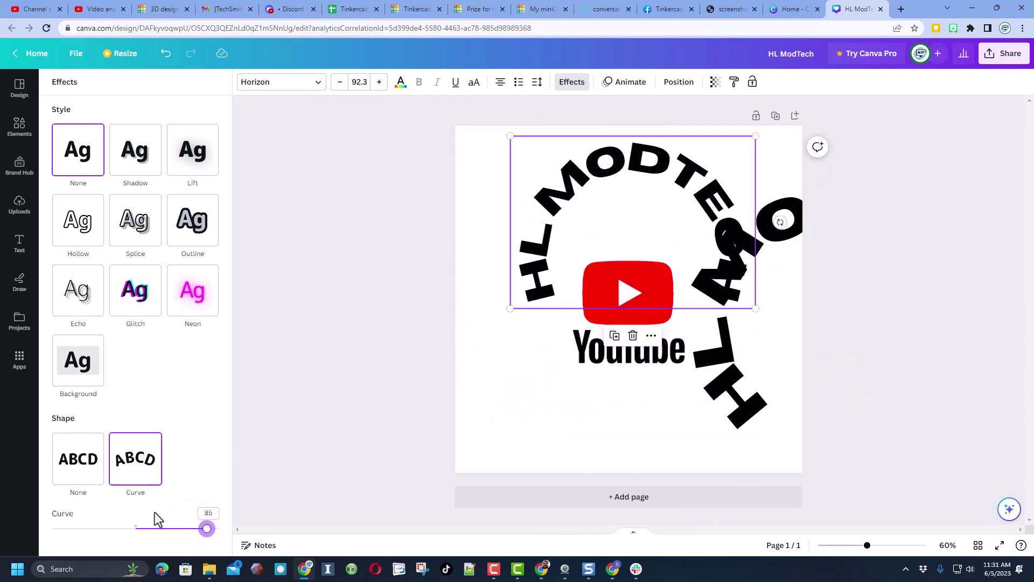
Try Archivo Black on the new curved text, delete it, and move the original arc back around the logo.
left_click(323, 83)
scroll(165, 401, "down", 2)
scroll(165, 401, "down", 5)
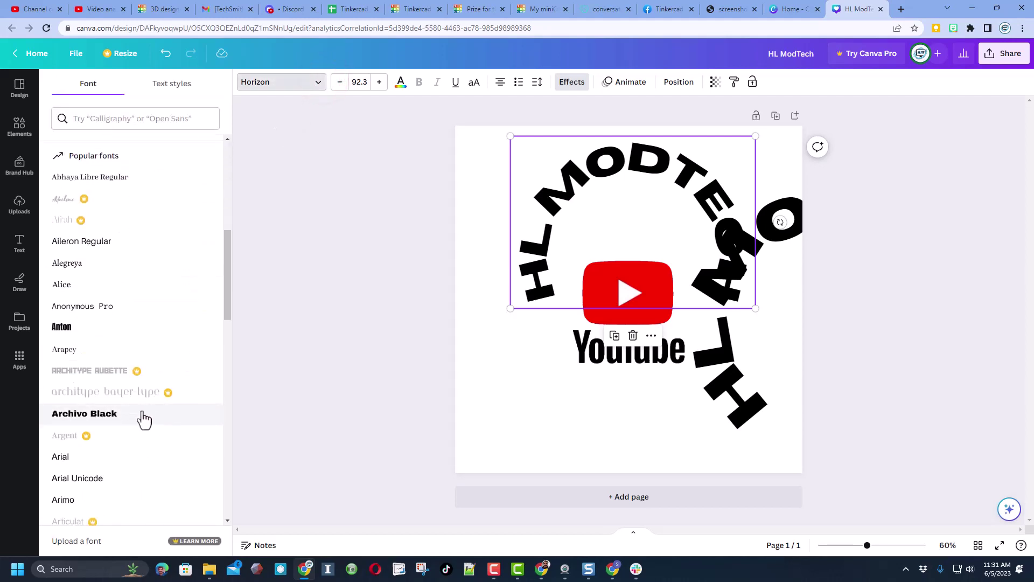
left_click(143, 417)
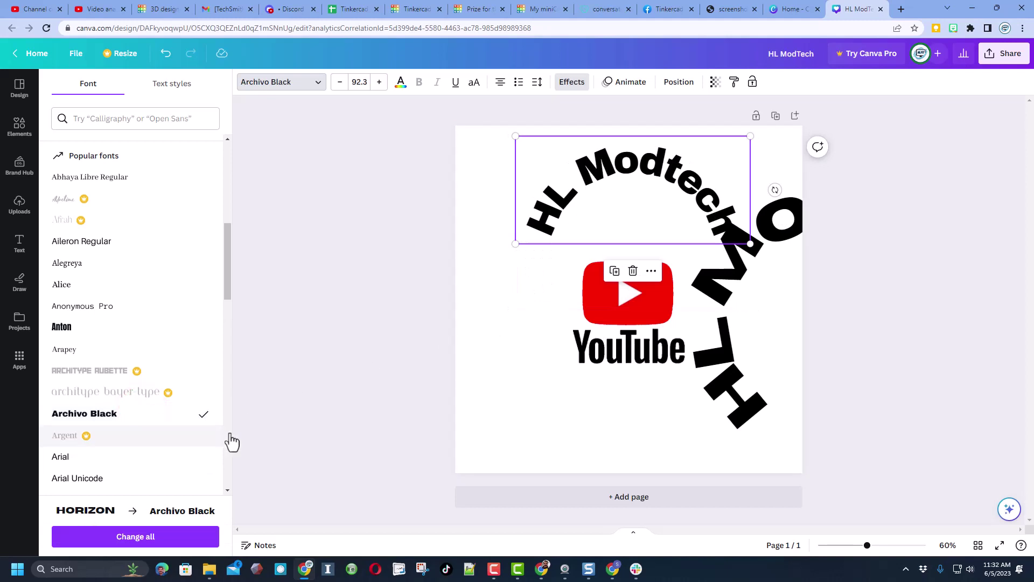
left_click_drag(609, 172, 484, 197)
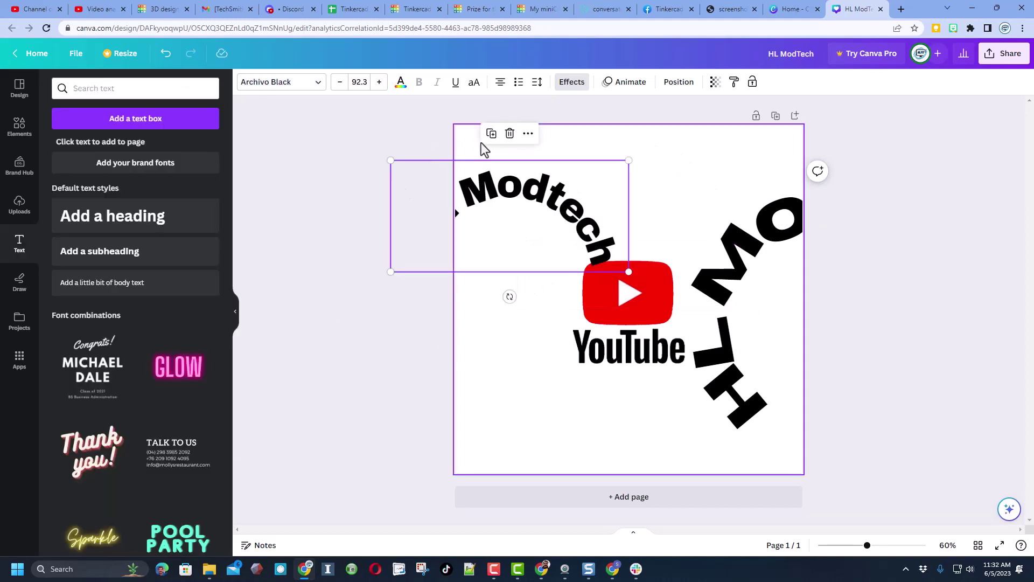
left_click(512, 133)
left_click_drag(764, 273, 555, 238)
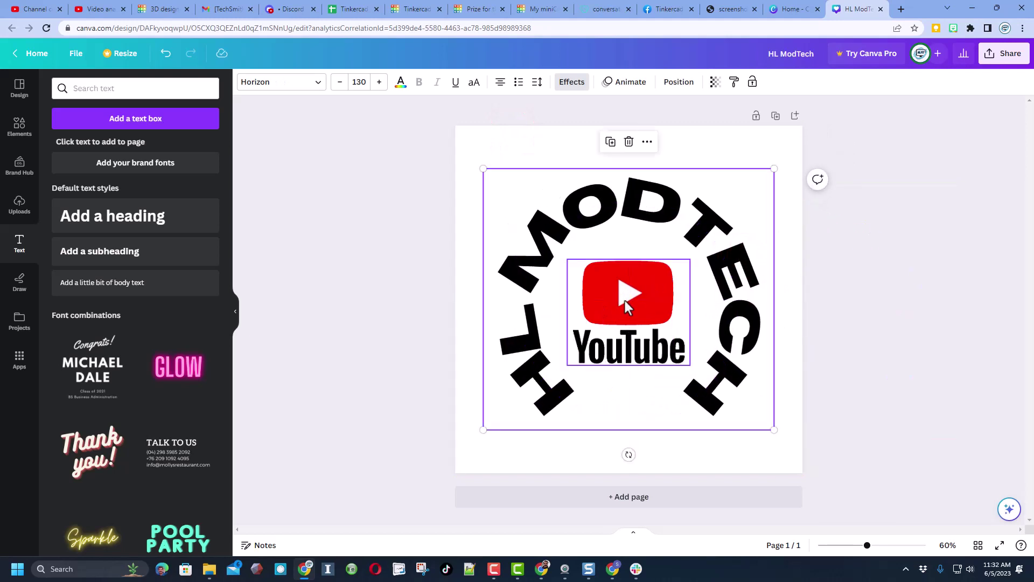
left_click(20, 204)
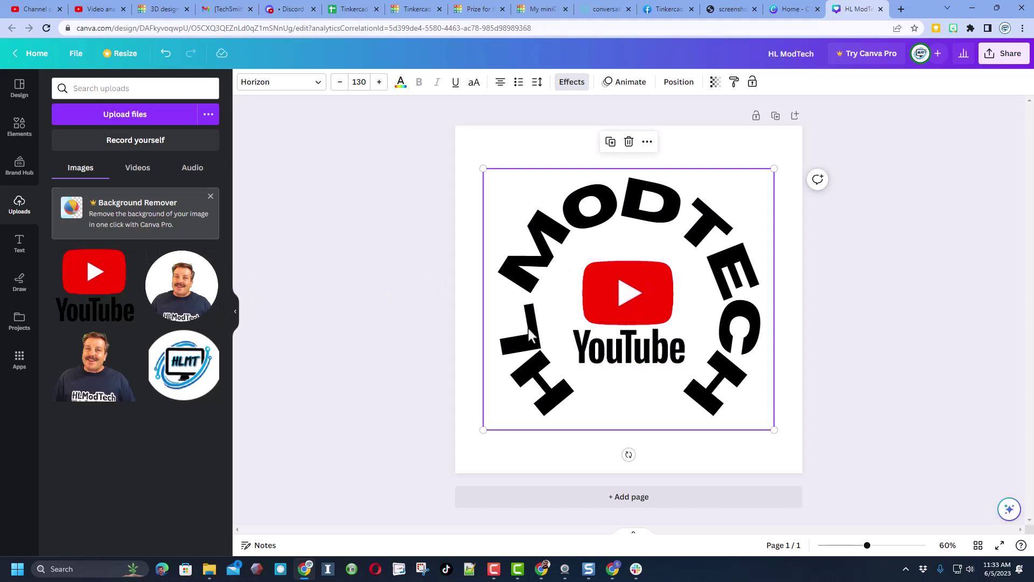
Download the design as a PNG, saving it as HL ModTech.png in Downloads.
left_click(412, 231)
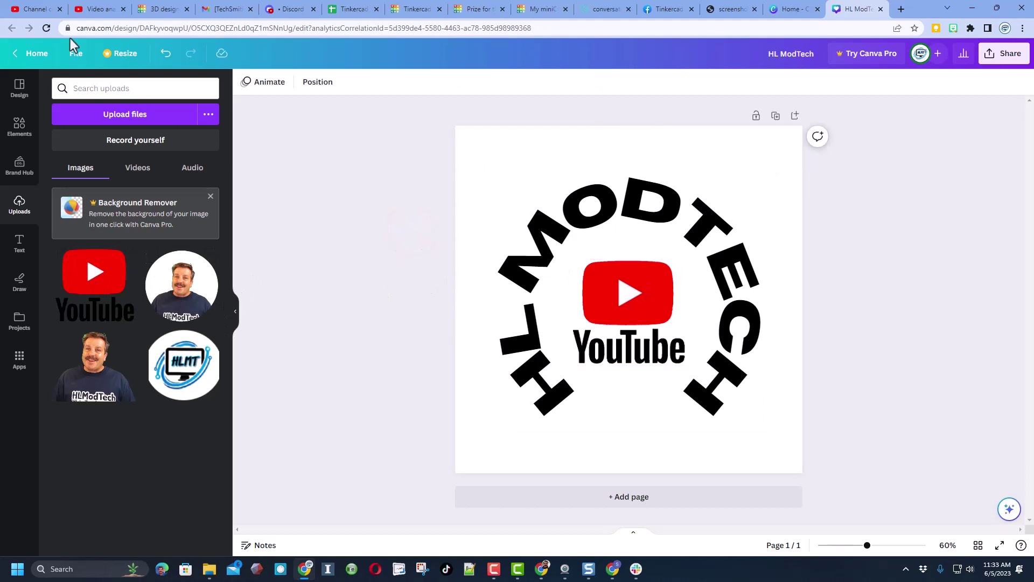
left_click(73, 56)
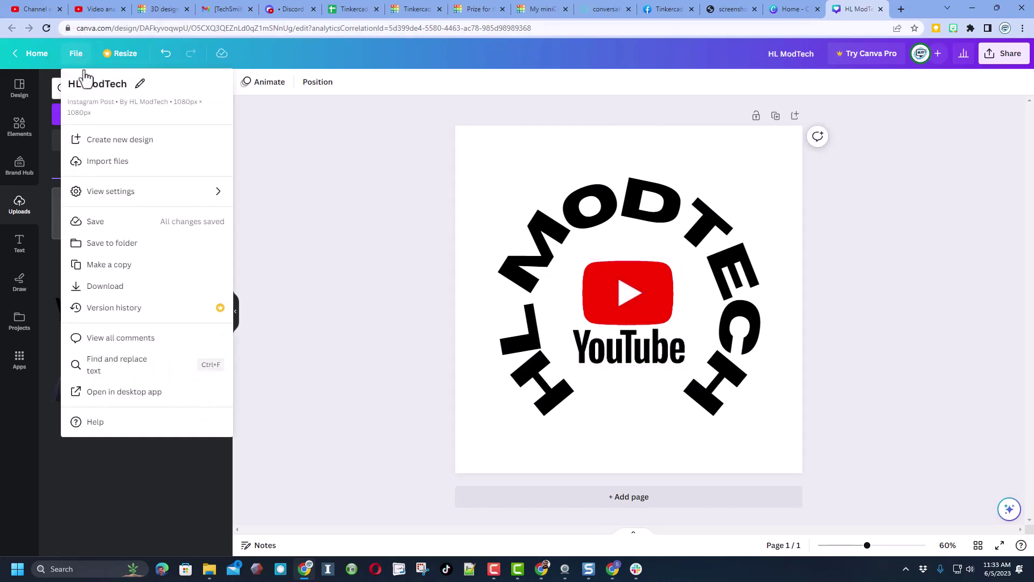
left_click(112, 289)
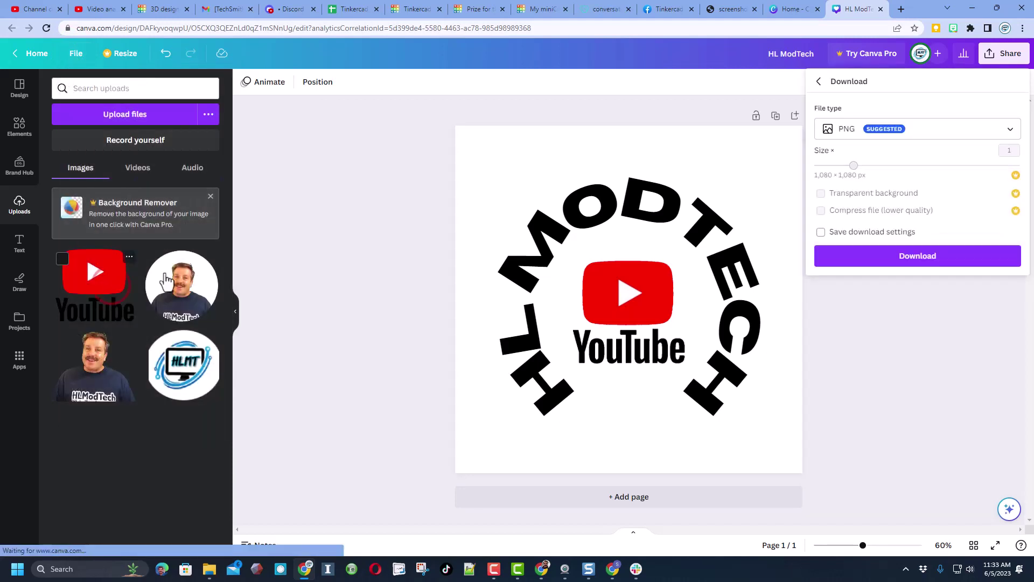
left_click(878, 262)
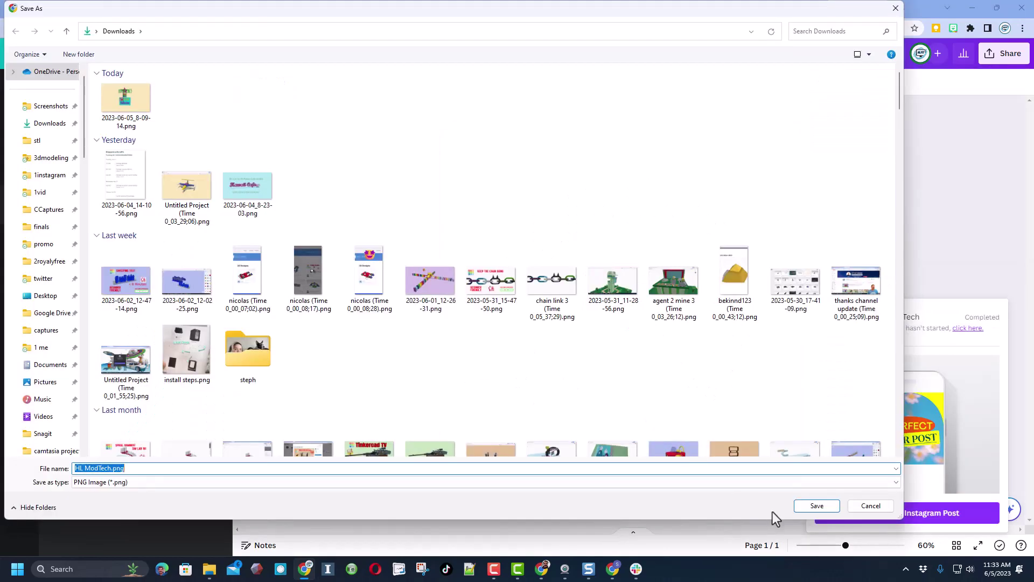
left_click(817, 507)
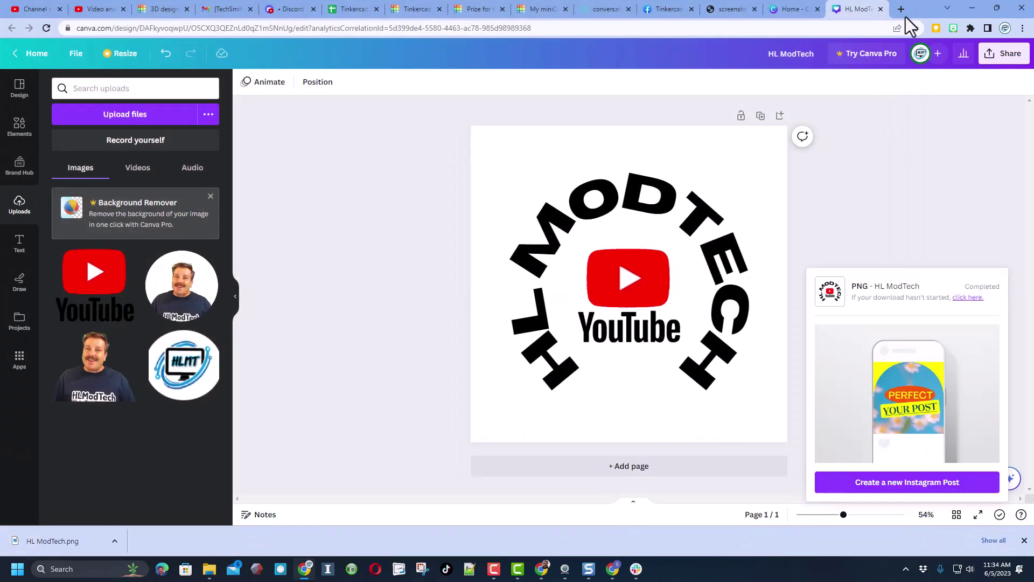
Go to Pixlr X in a new tab and open HL ModTech.png.
left_click(900, 9)
left_click(704, 28)
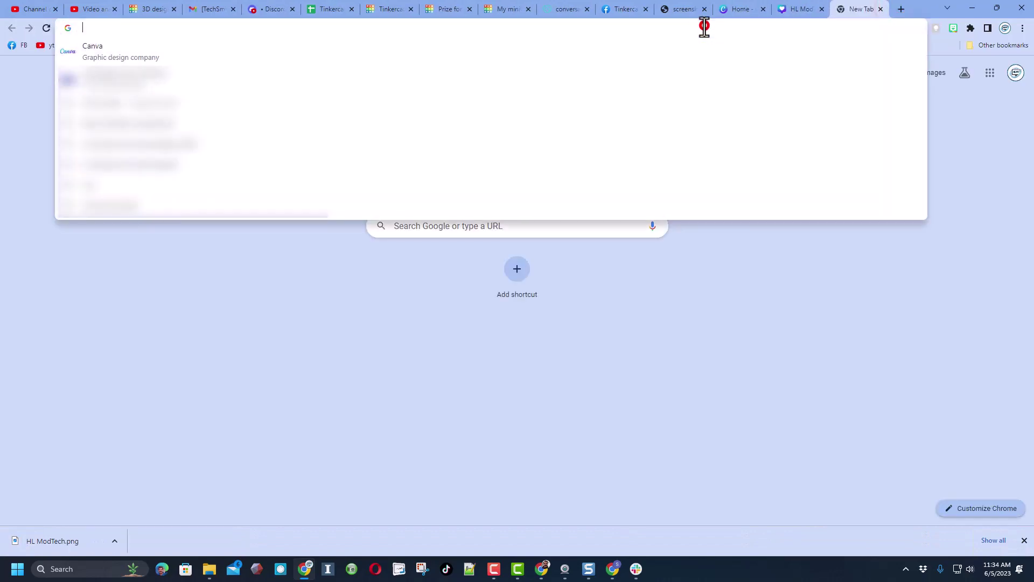
type("pixlr.com/x/")
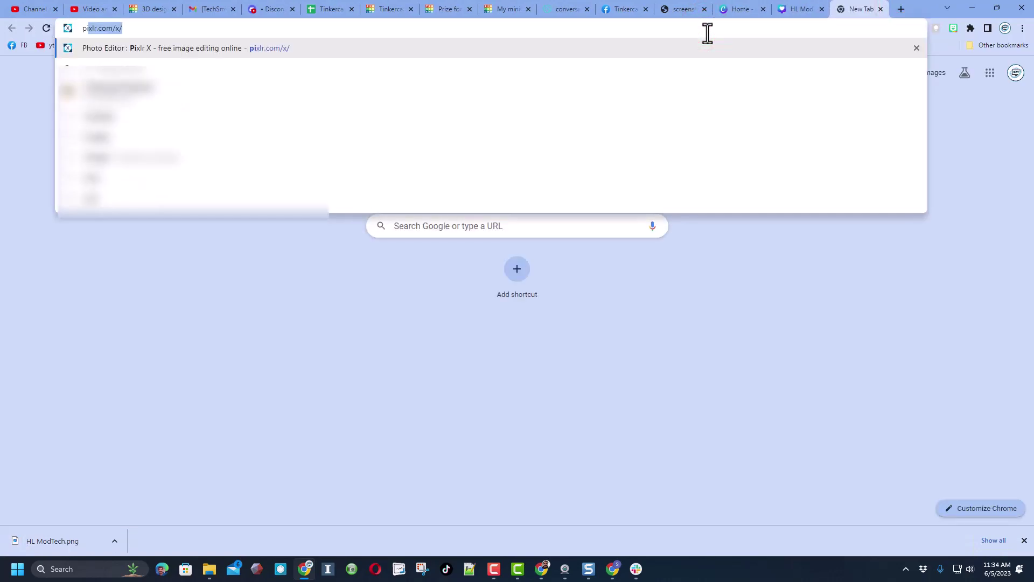
key("Return")
left_click(505, 226)
double_click(123, 115)
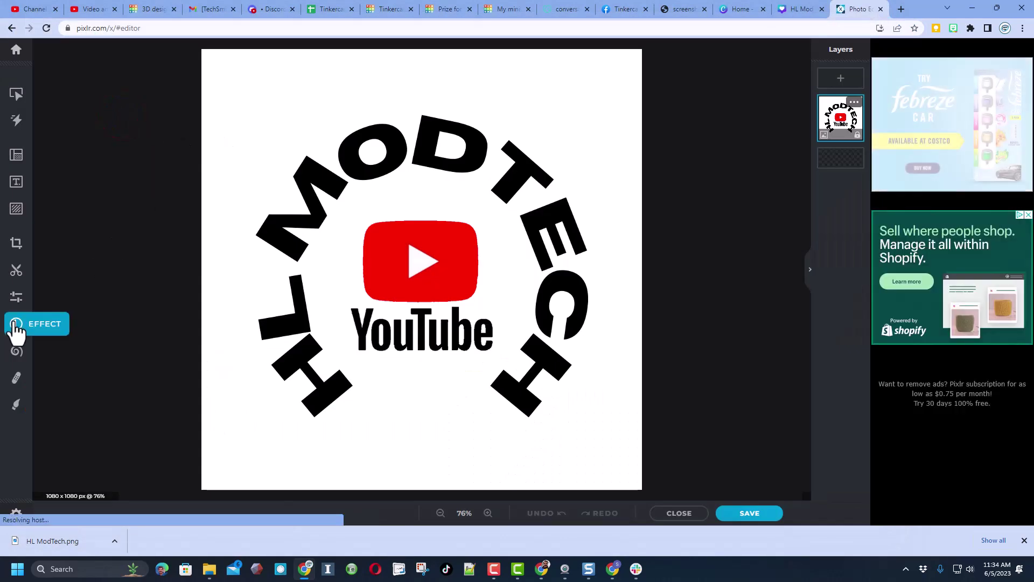
Apply the B&W adjustment to the logo and bring up its save options.
left_click(19, 294)
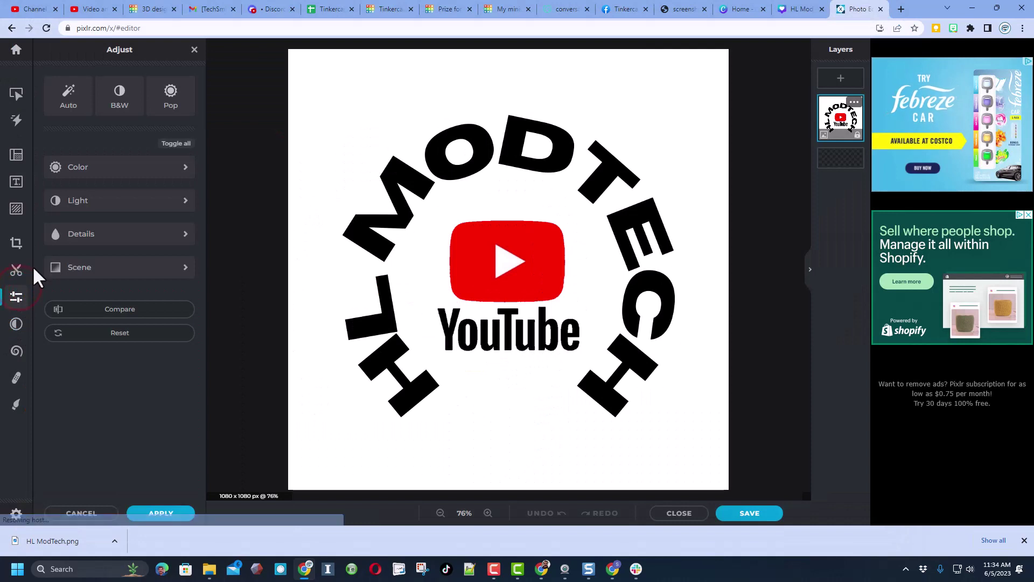
left_click(120, 97)
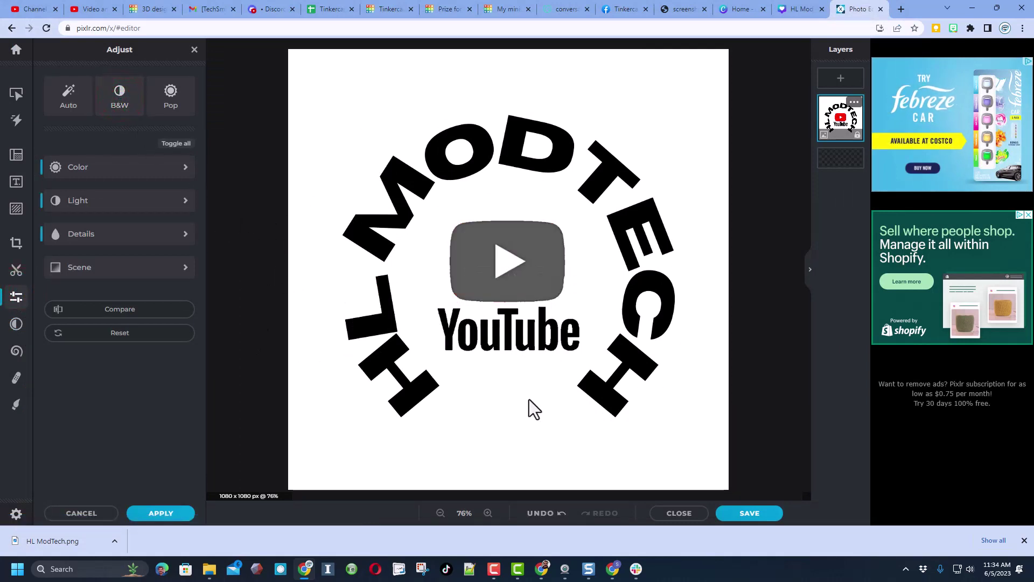
left_click(766, 517)
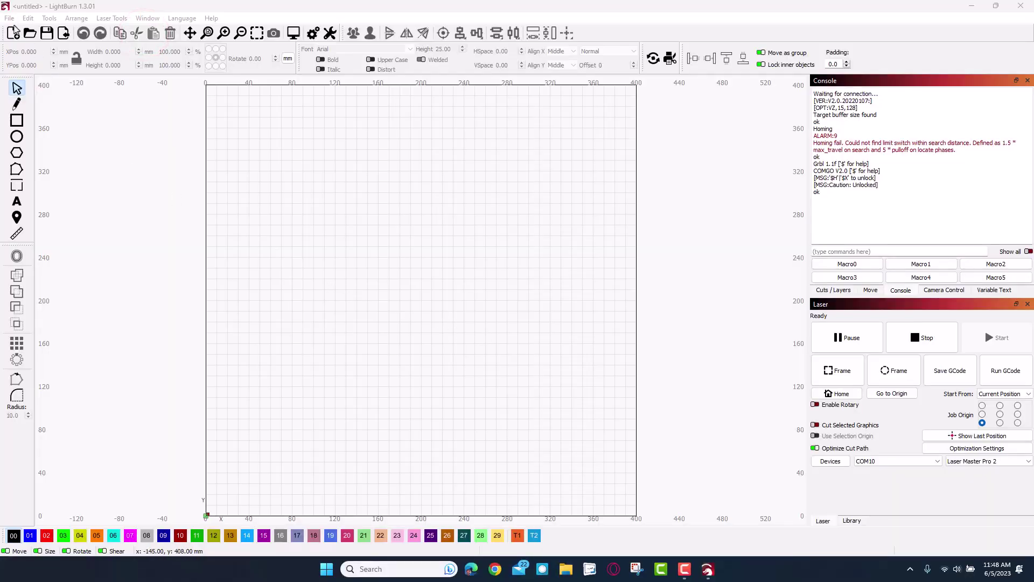
Open turtle.lbrn2, zoom in on the logo, and view layer C00's Image settings (6000 mm/m, 40% power).
left_click(10, 19)
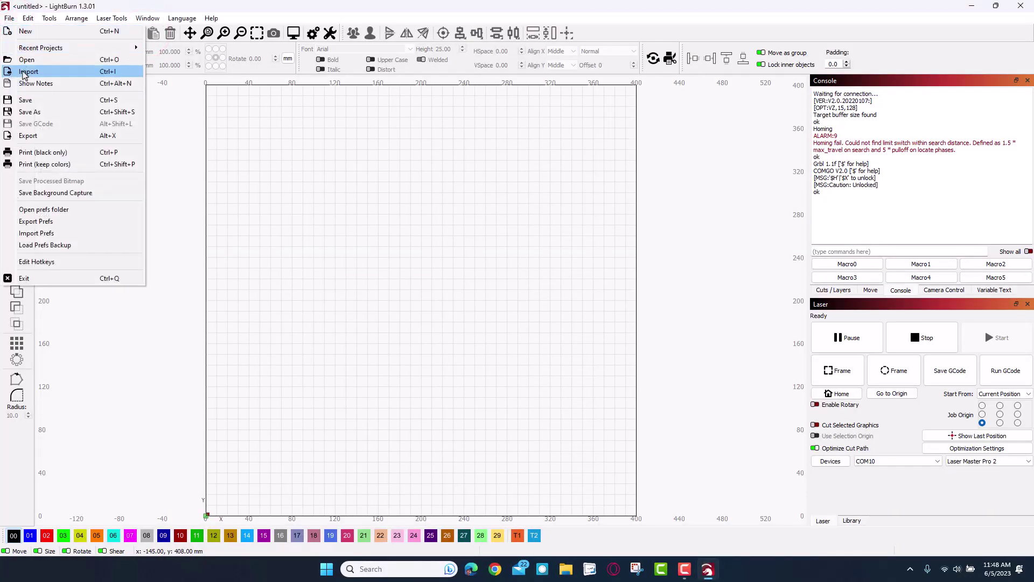
left_click(27, 57)
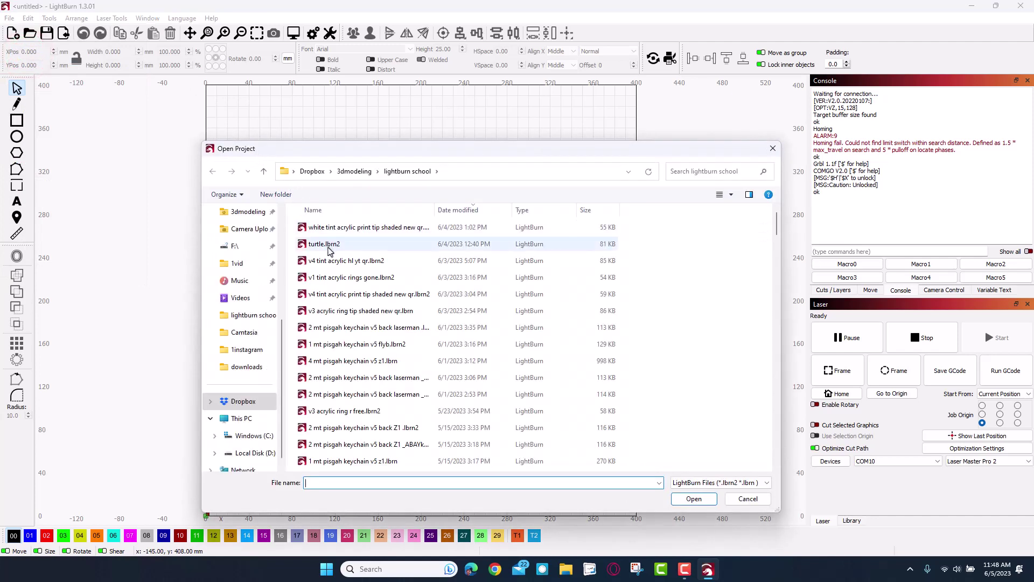
double_click(326, 244)
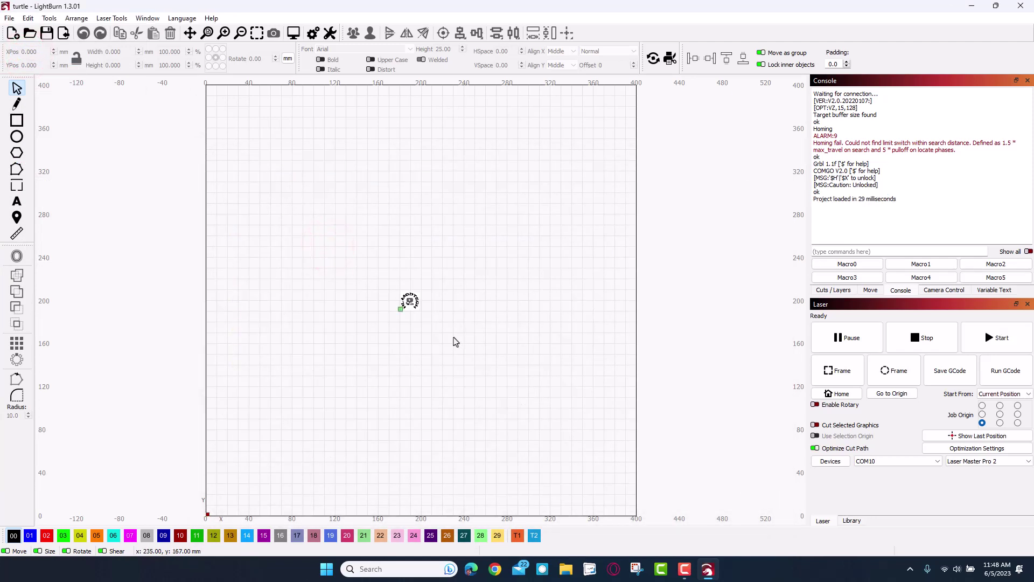
scroll(418, 323, "up", 5)
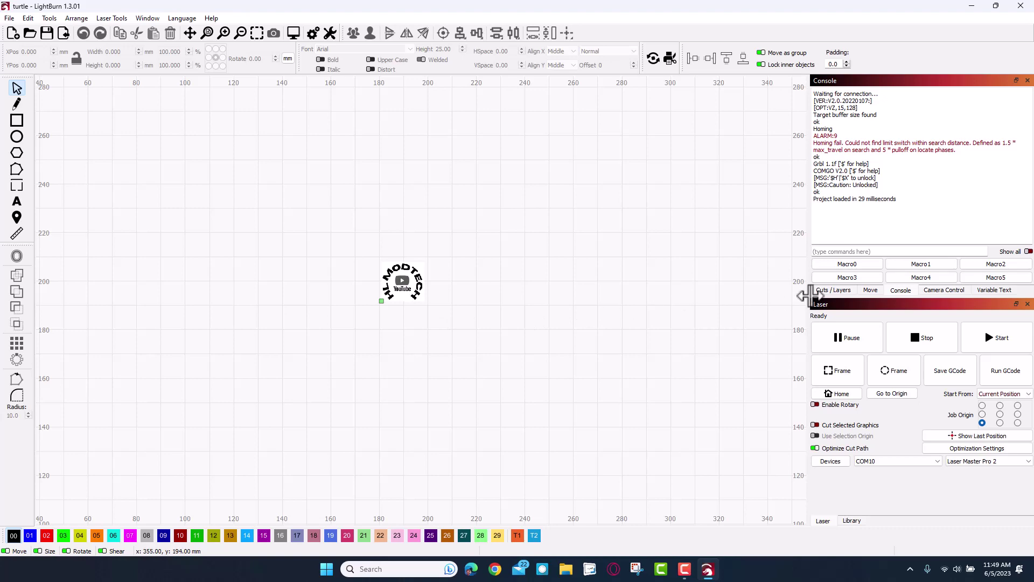
left_click(818, 291)
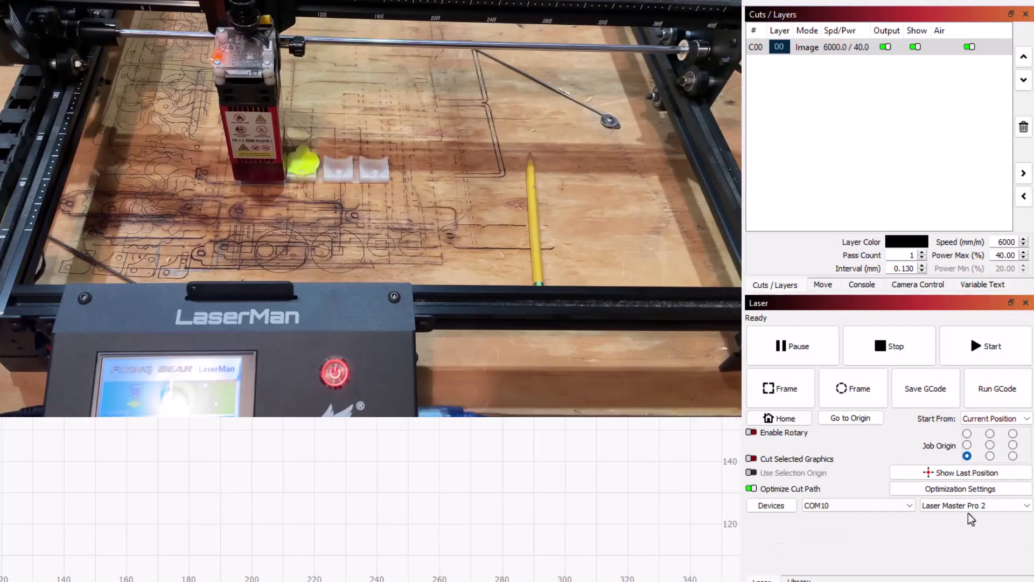
Switch the active device to the FlyingBear LaserMan machine.
left_click(970, 506)
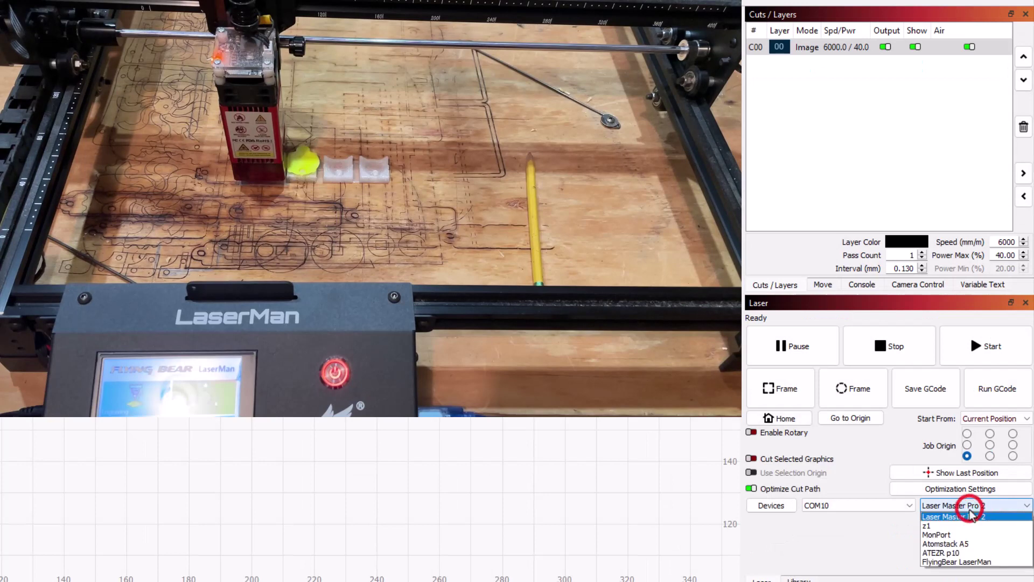
left_click(950, 558)
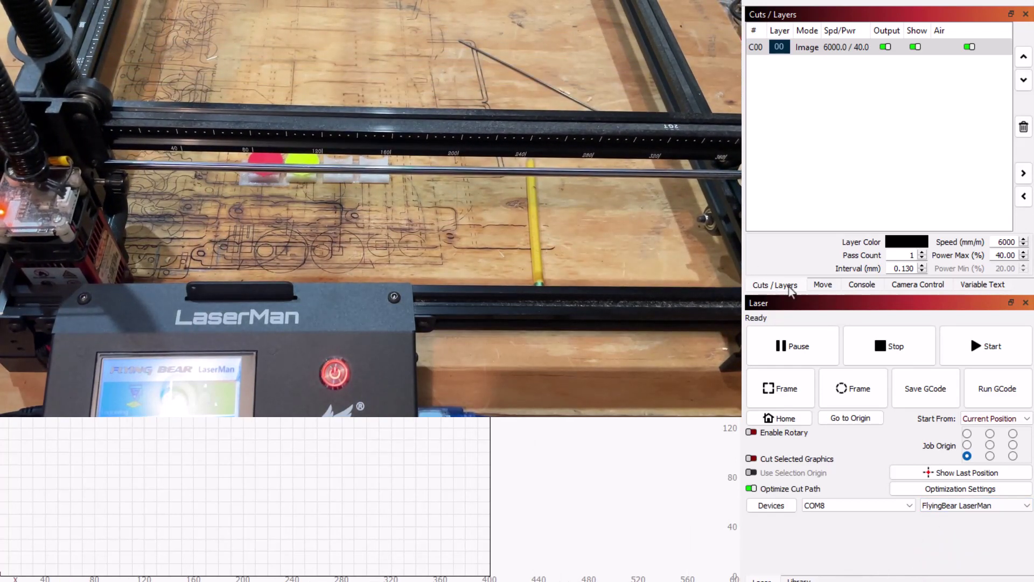
left_click(814, 287)
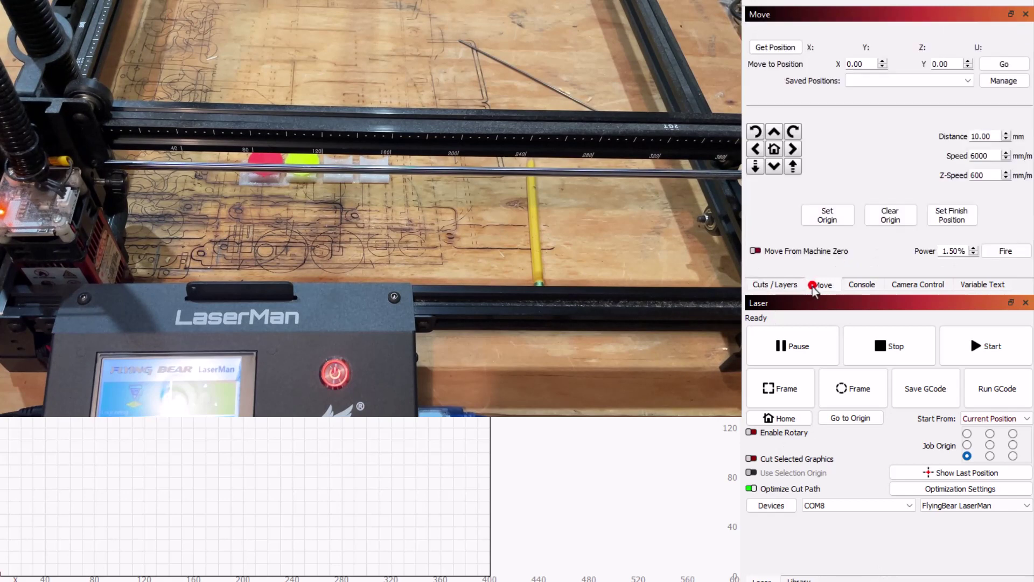
Jog the laser head in 10 mm steps to X 101, Y 103.
left_click(775, 131)
left_click(774, 132)
left_click(775, 131)
left_click(775, 132)
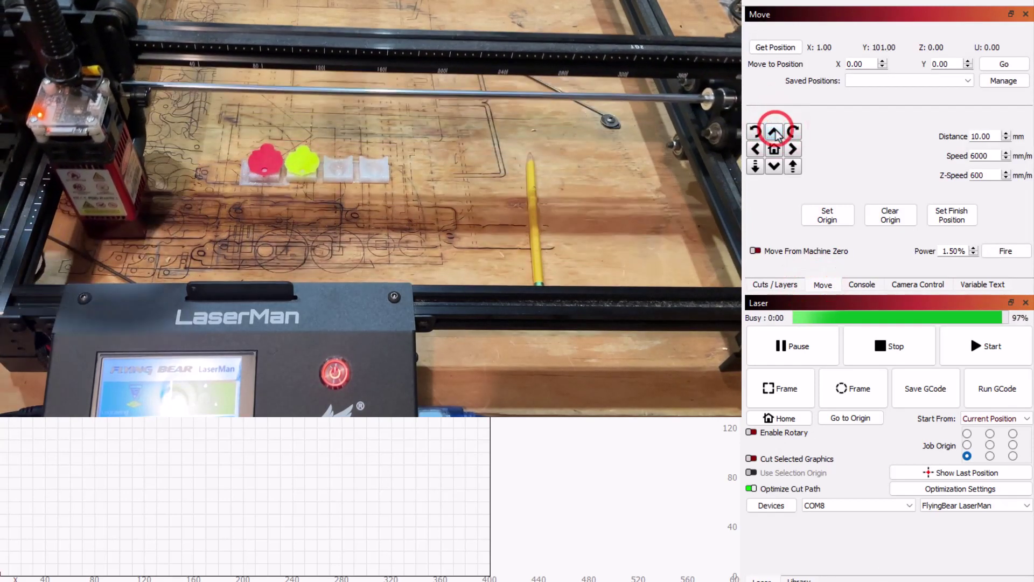
left_click(775, 131)
left_click(792, 149)
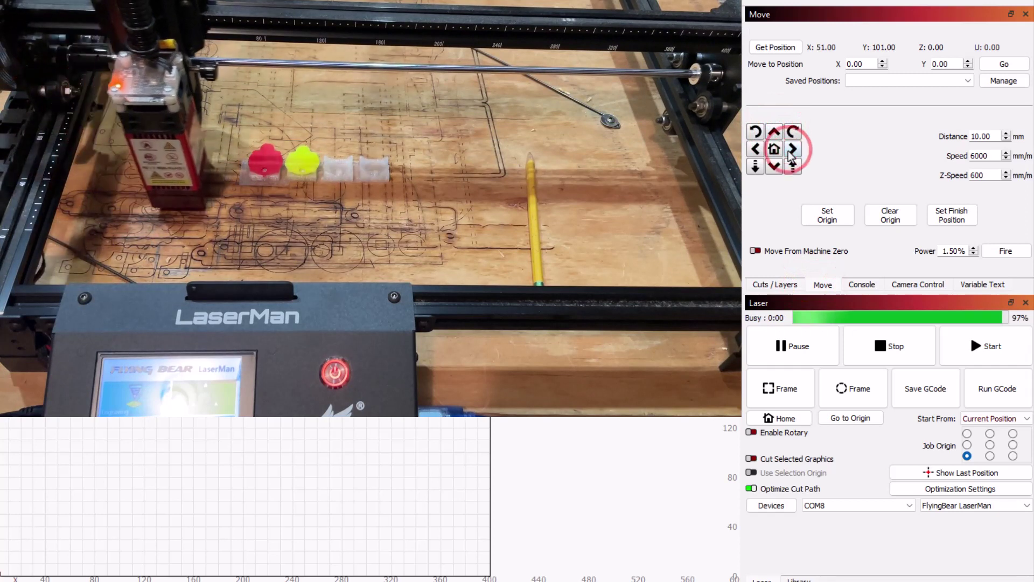
left_click(792, 149)
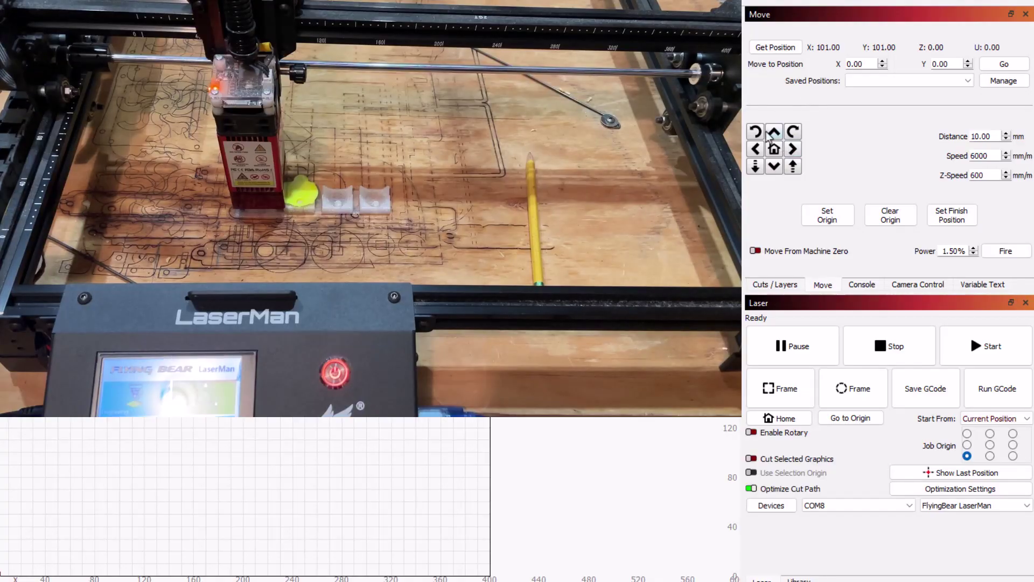
left_click(773, 132)
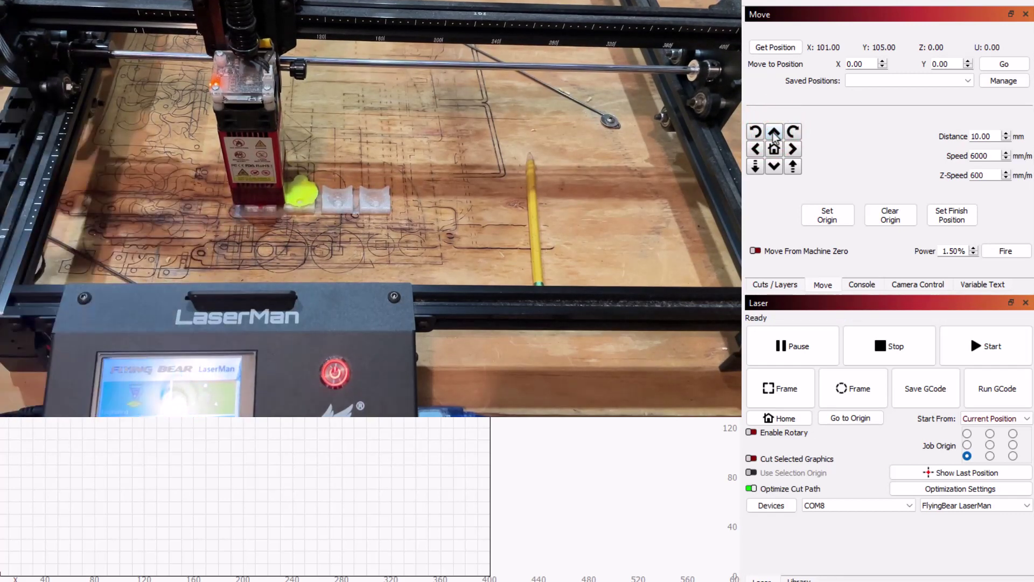
left_click(774, 166)
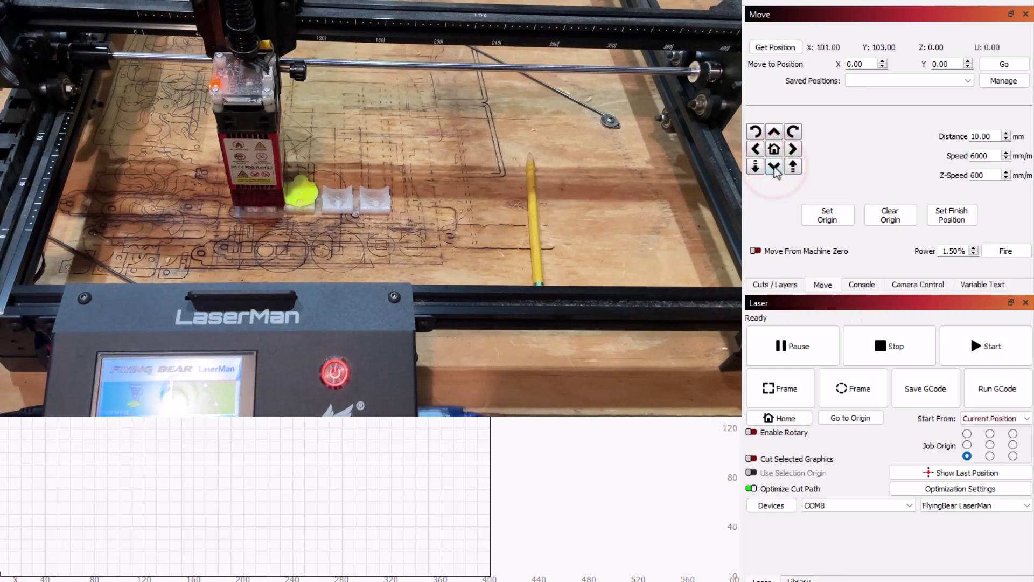
Frame the logo's outline over the pendant with the beam off.
left_click(791, 395)
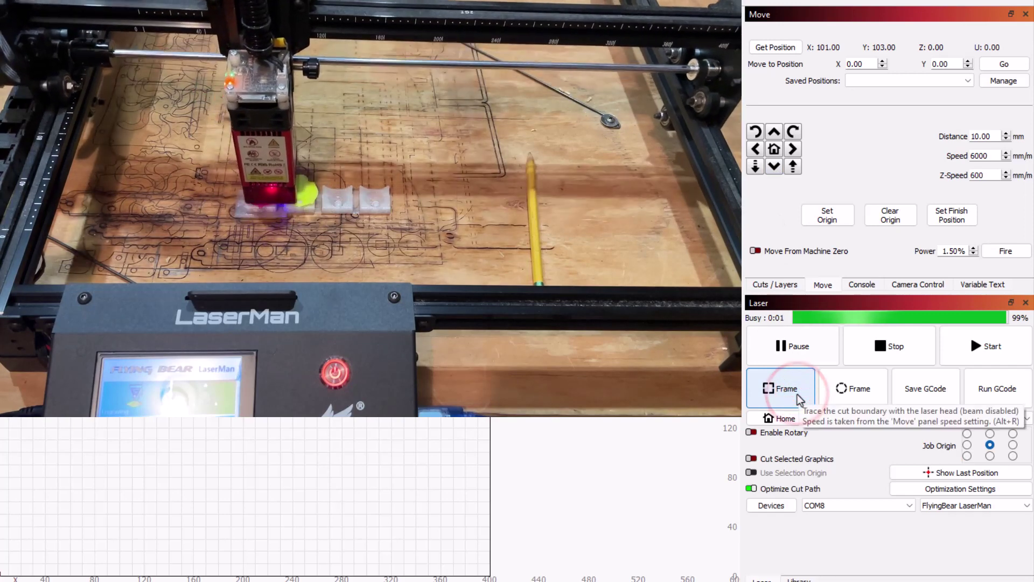